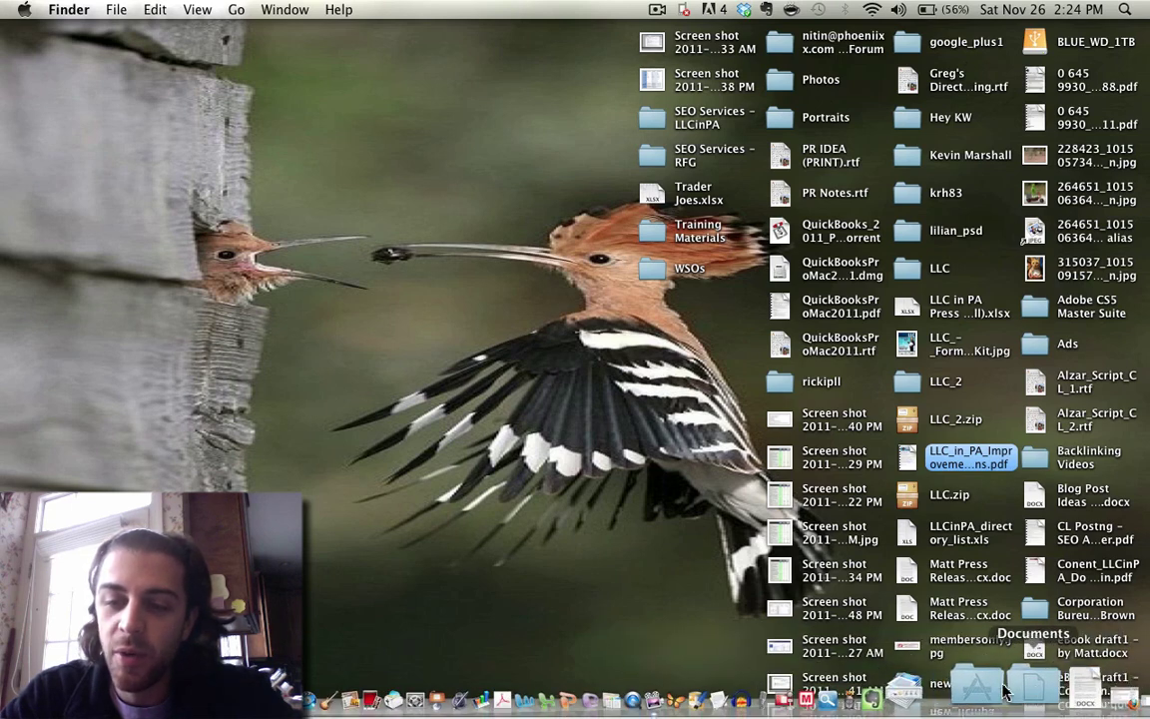
Find and open the Applications folder by searching 'appli' in Spotlight.
{"action": "left_click", "coordinate": [1129, 8]}
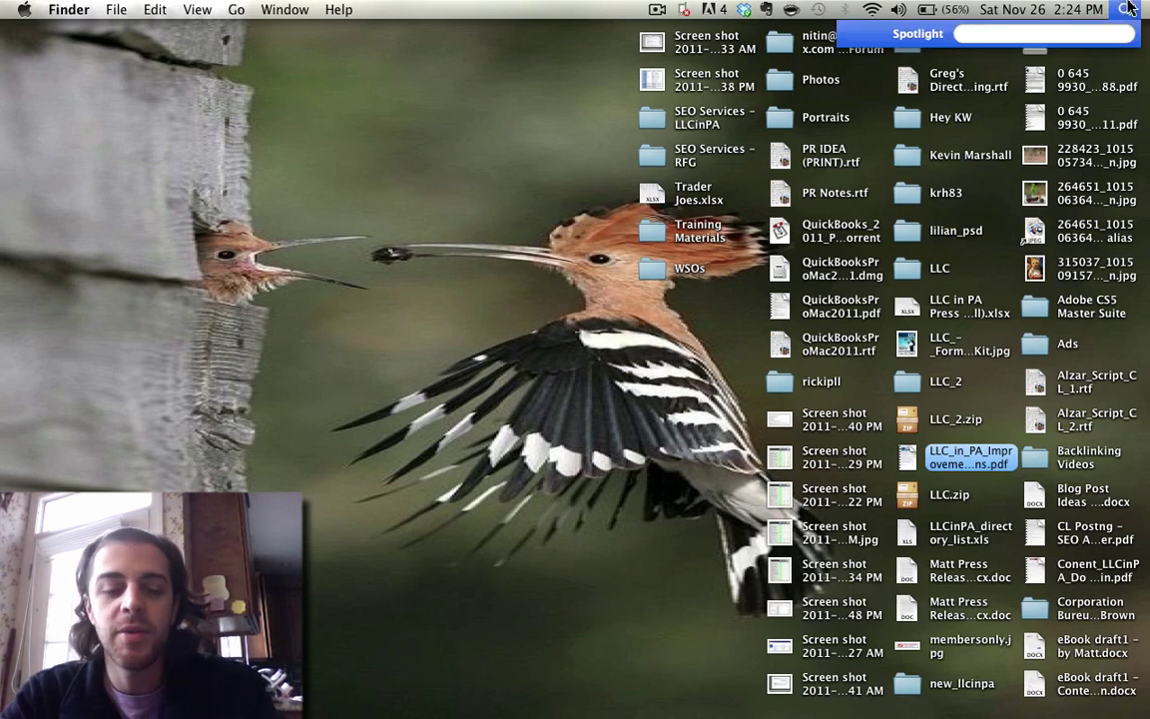
{"action": "type", "text": "appli"}
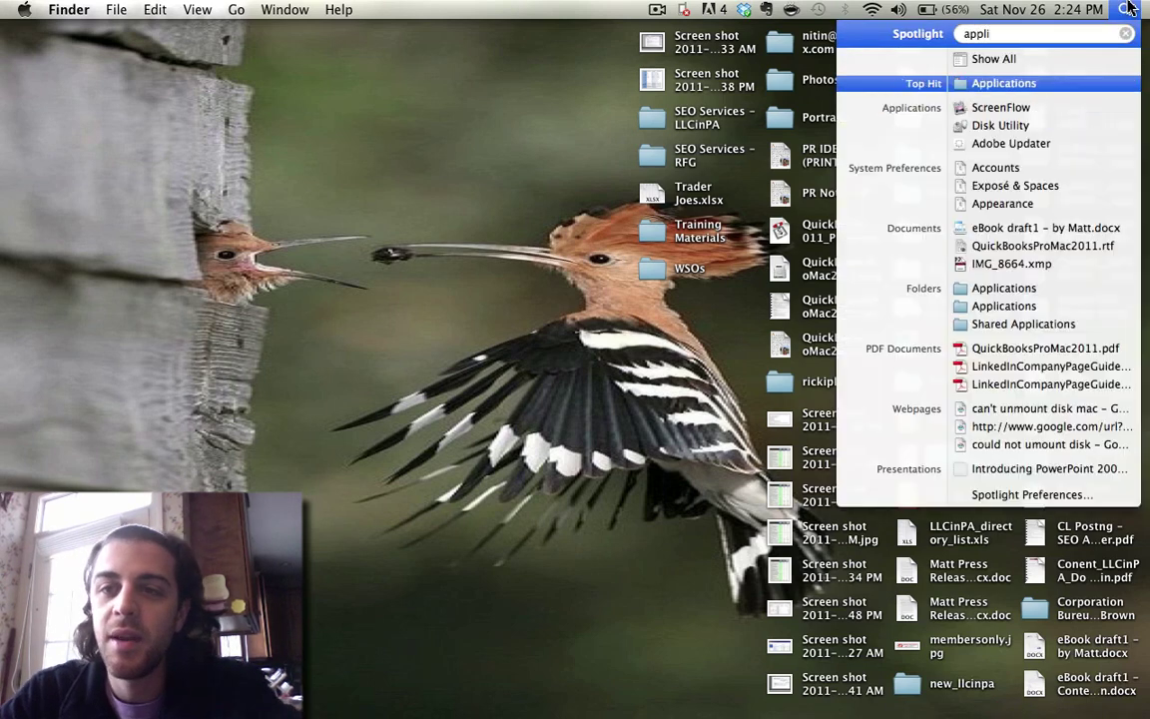
{"action": "key", "text": "Return"}
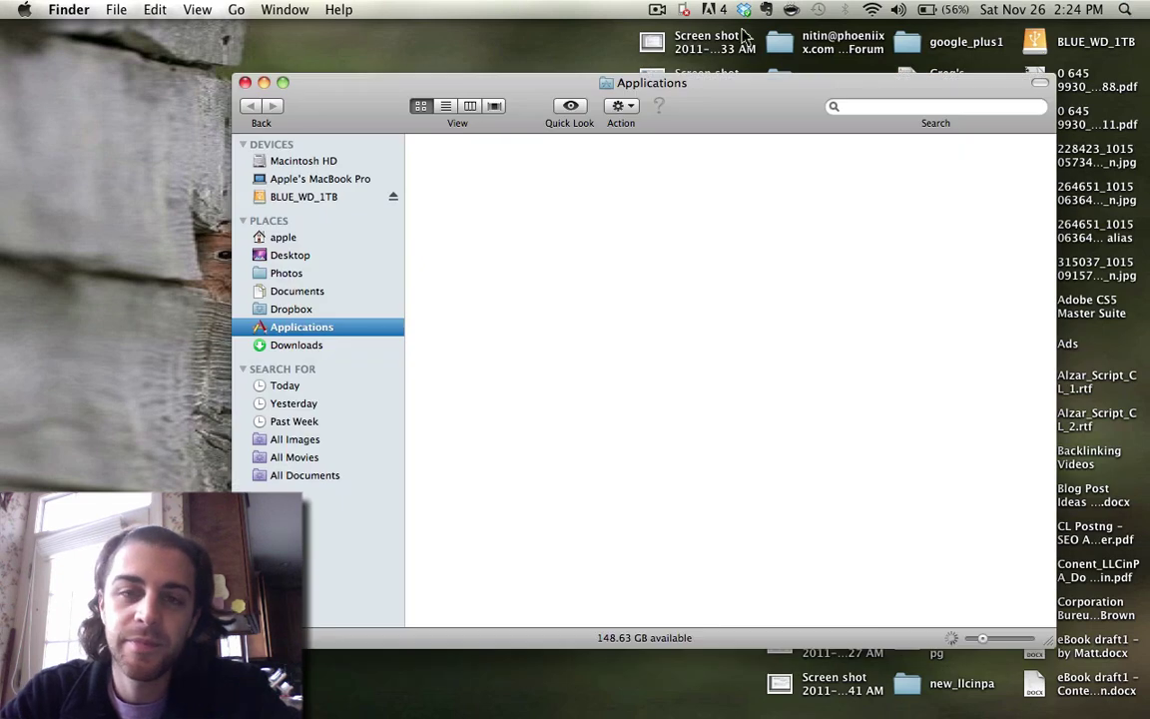
Open the Utilities folder, move its window up-left, and select Disk Utility.
{"action": "scroll", "coordinate": [727, 370], "scroll_direction": "down", "scroll_amount": 5}
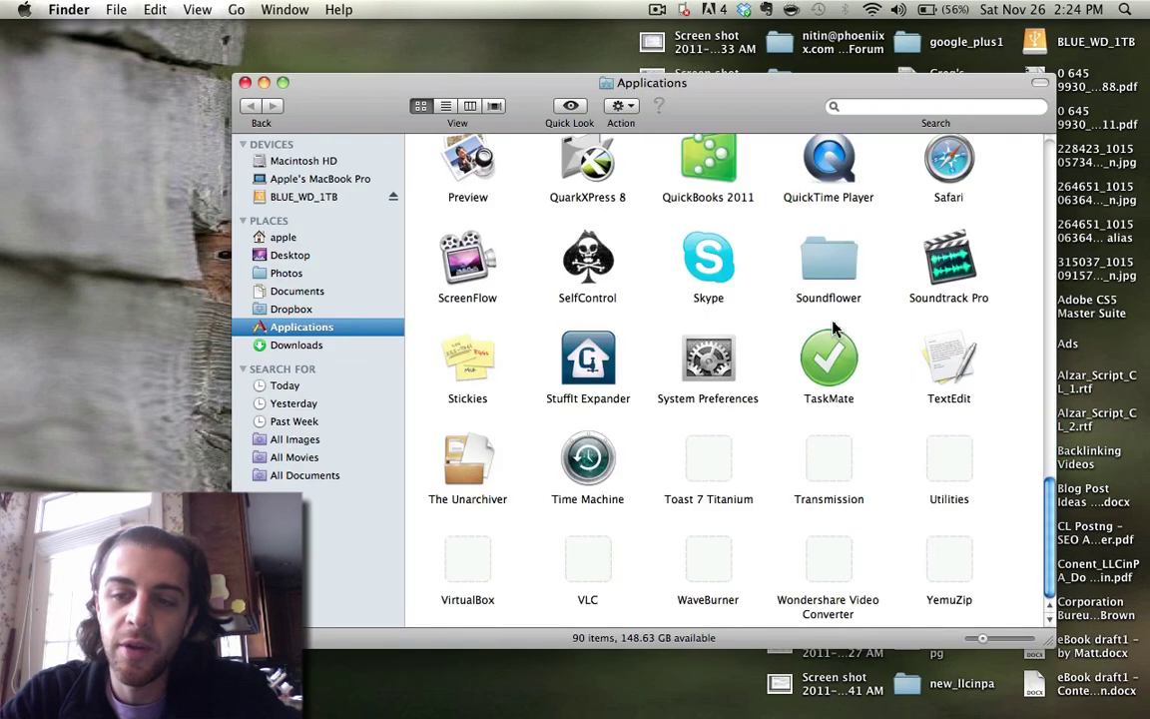
{"action": "left_click", "coordinate": [959, 472]}
{"action": "double_click", "coordinate": [958, 472]}
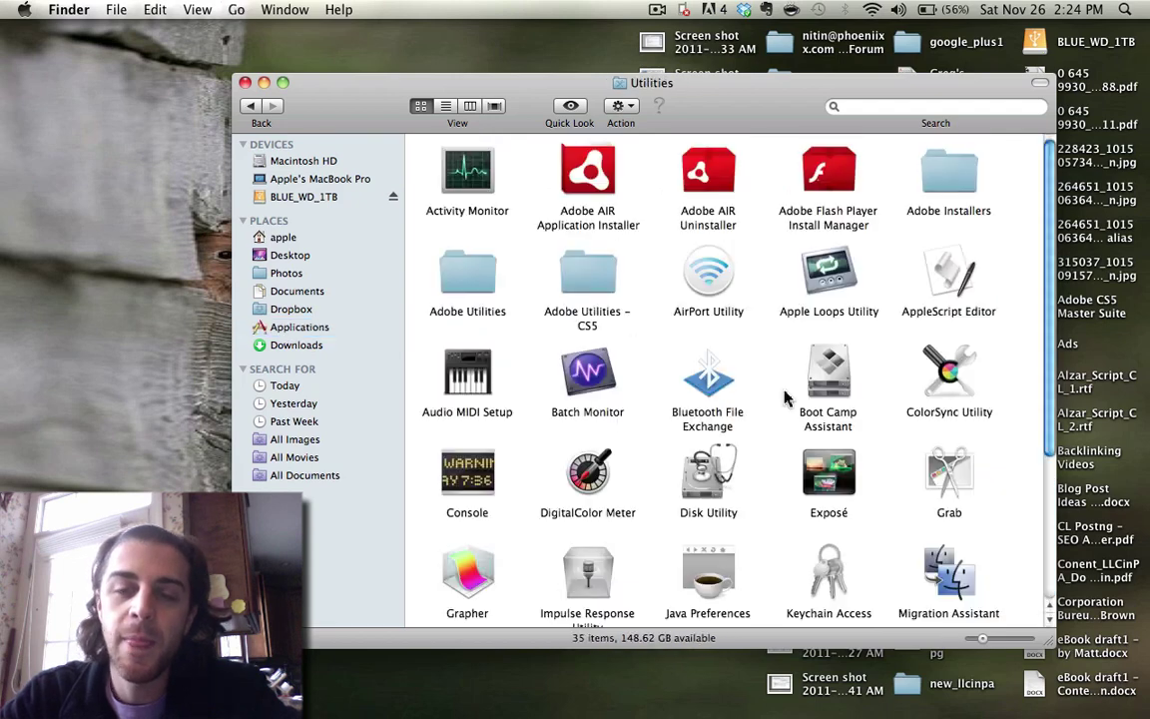
{"action": "left_click_drag", "start_coordinate": [361, 115], "coordinate": [282, 77]}
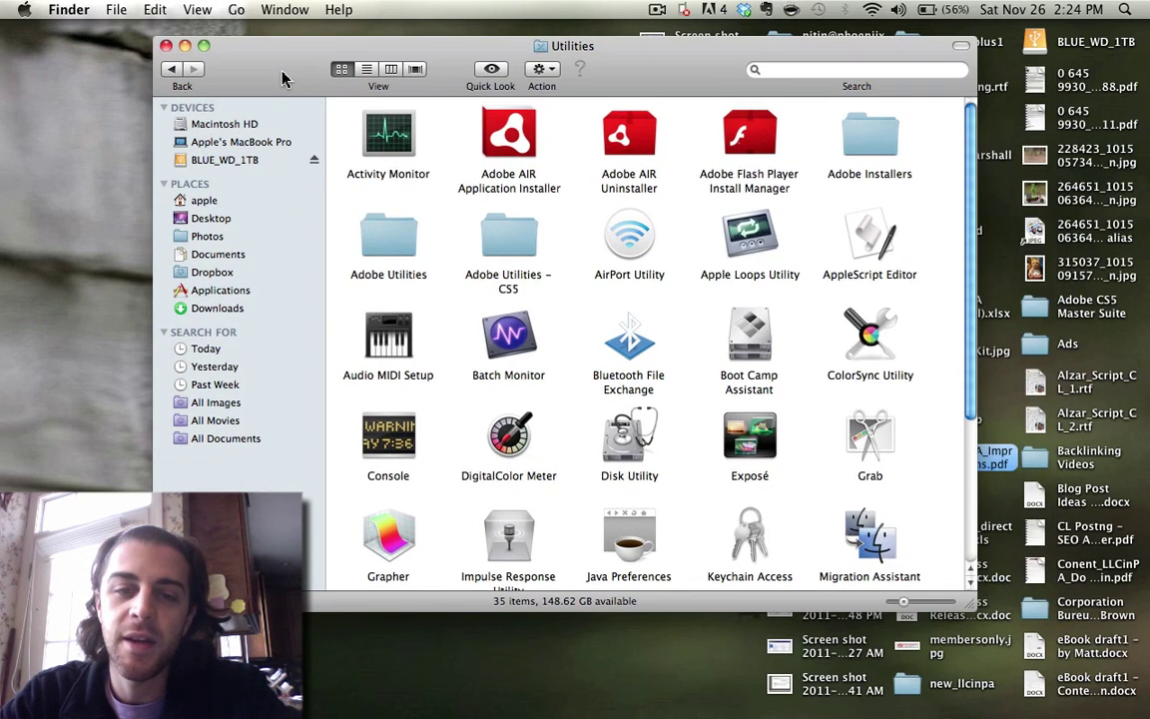
{"action": "left_click", "coordinate": [629, 439]}
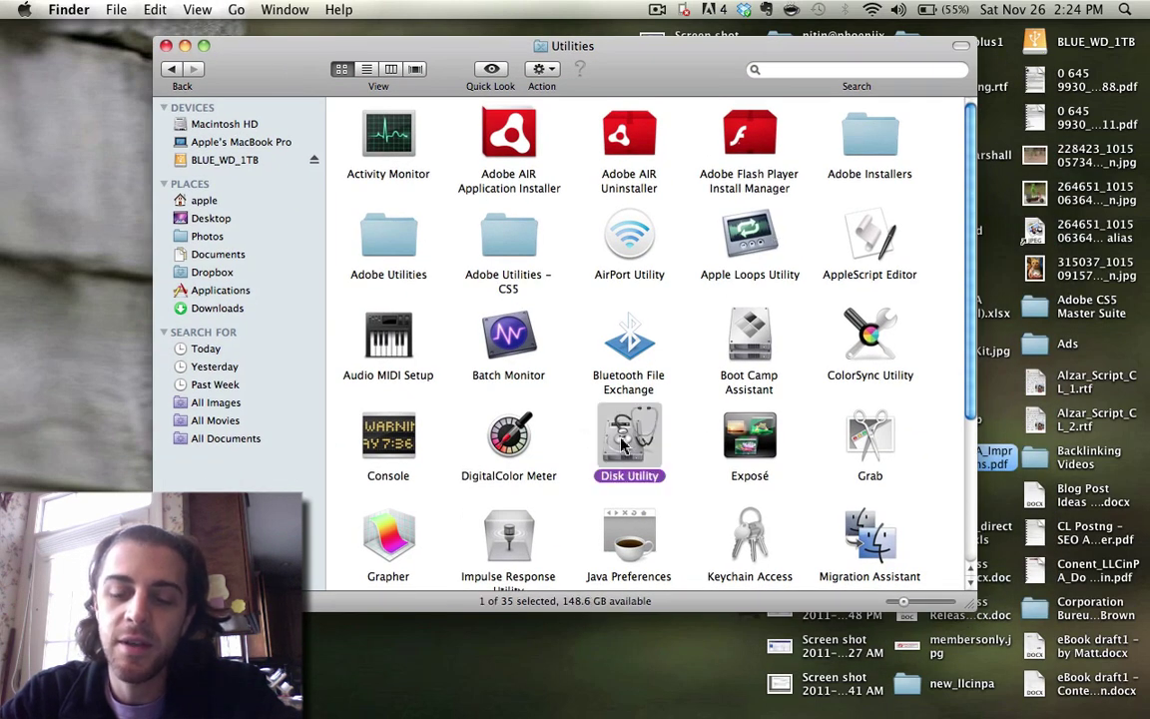
Launch Disk Utility and move its window up-left so the disk list shows.
{"action": "key", "text": "super+Down"}
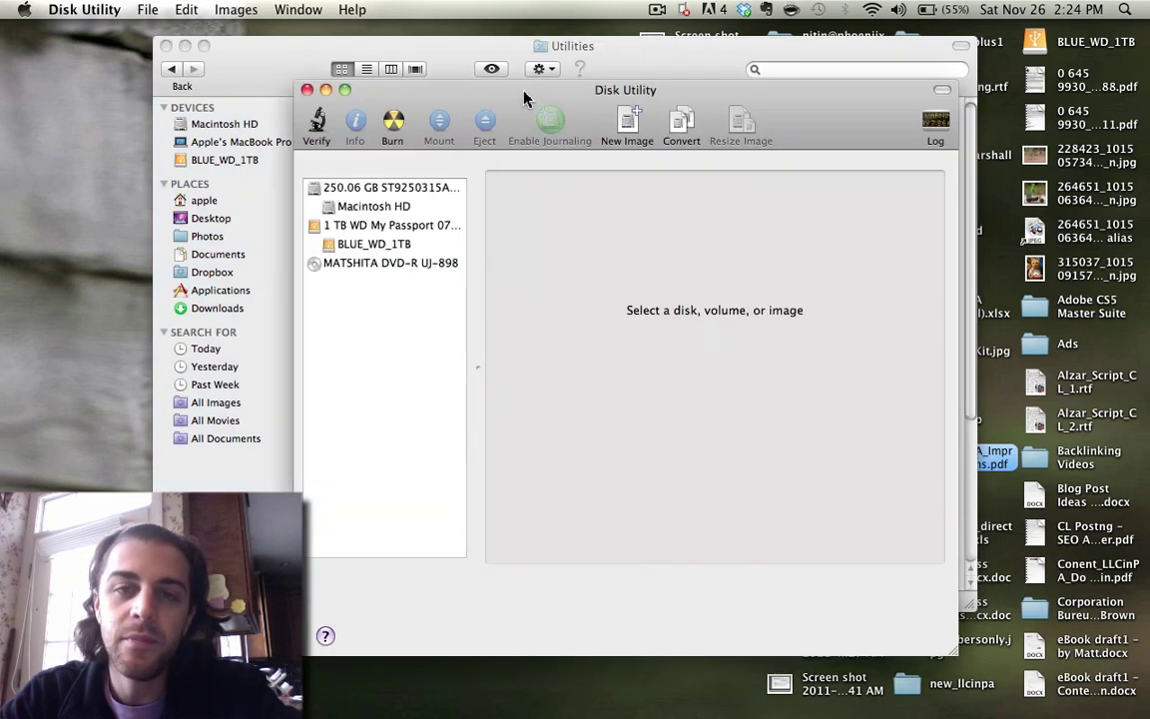
{"action": "left_click_drag", "start_coordinate": [523, 96], "coordinate": [474, 60]}
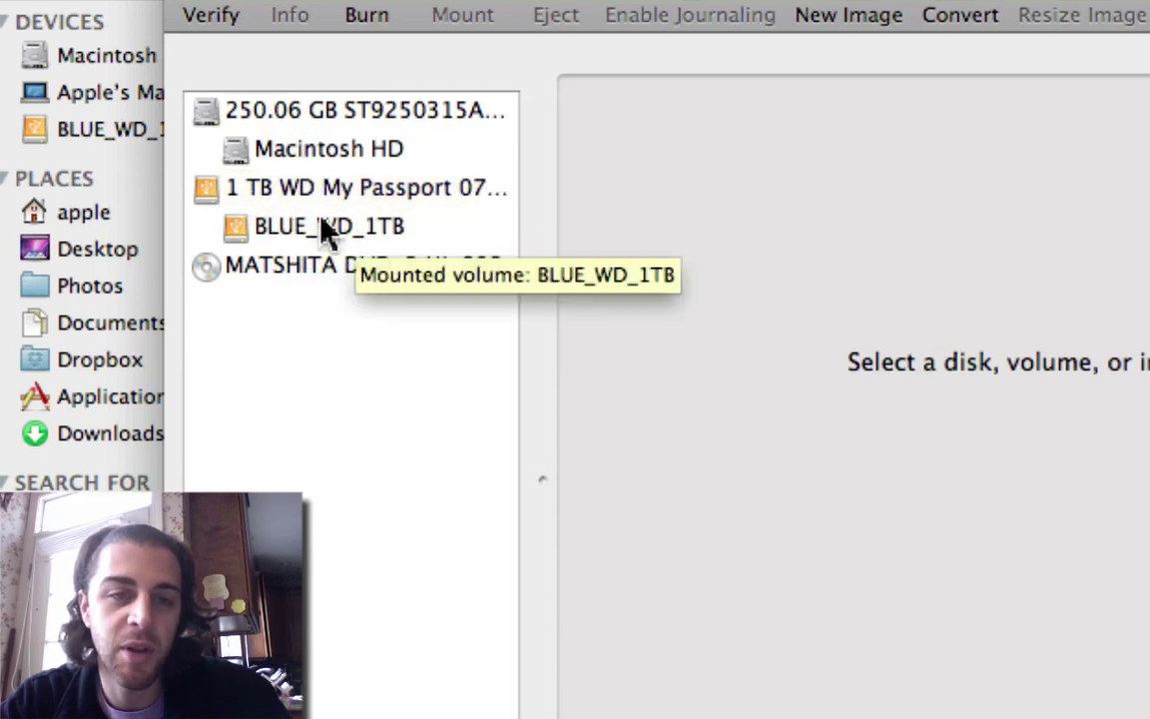
Set the WD drive's erase options to MS-DOS (FAT), replacing UNTITLED with 'BLUW_WD_1TB'.
{"action": "left_click", "coordinate": [211, 193]}
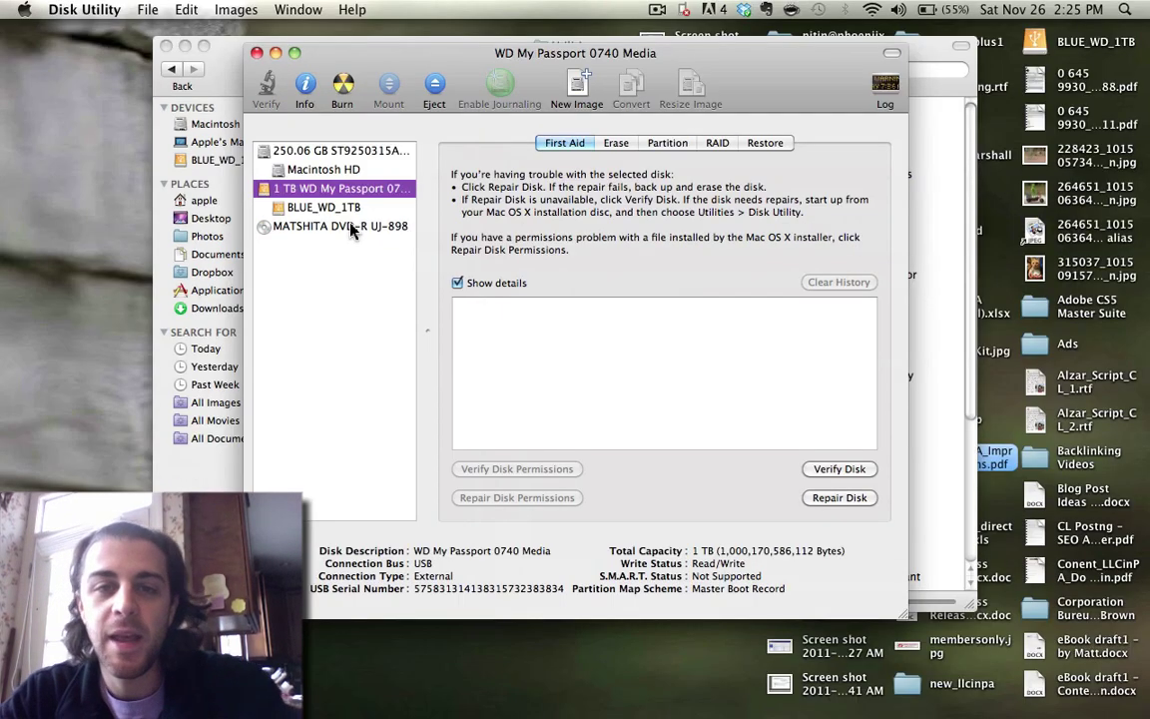
{"action": "left_click", "coordinate": [618, 143]}
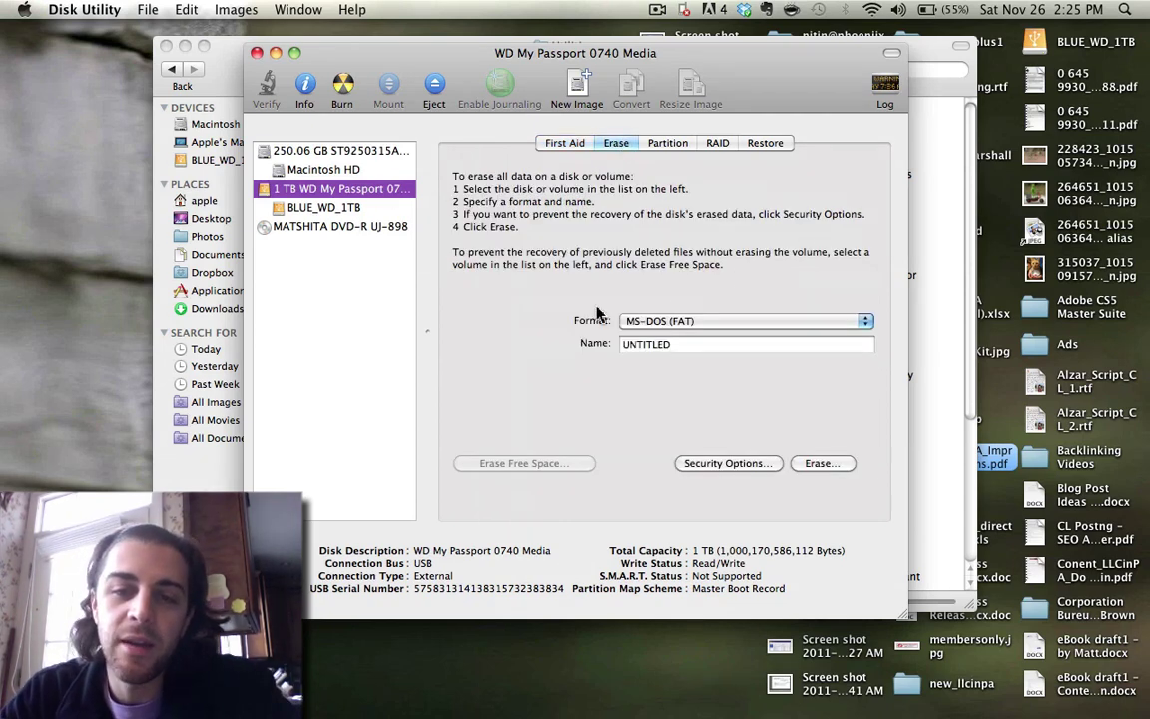
{"action": "left_click", "coordinate": [675, 321]}
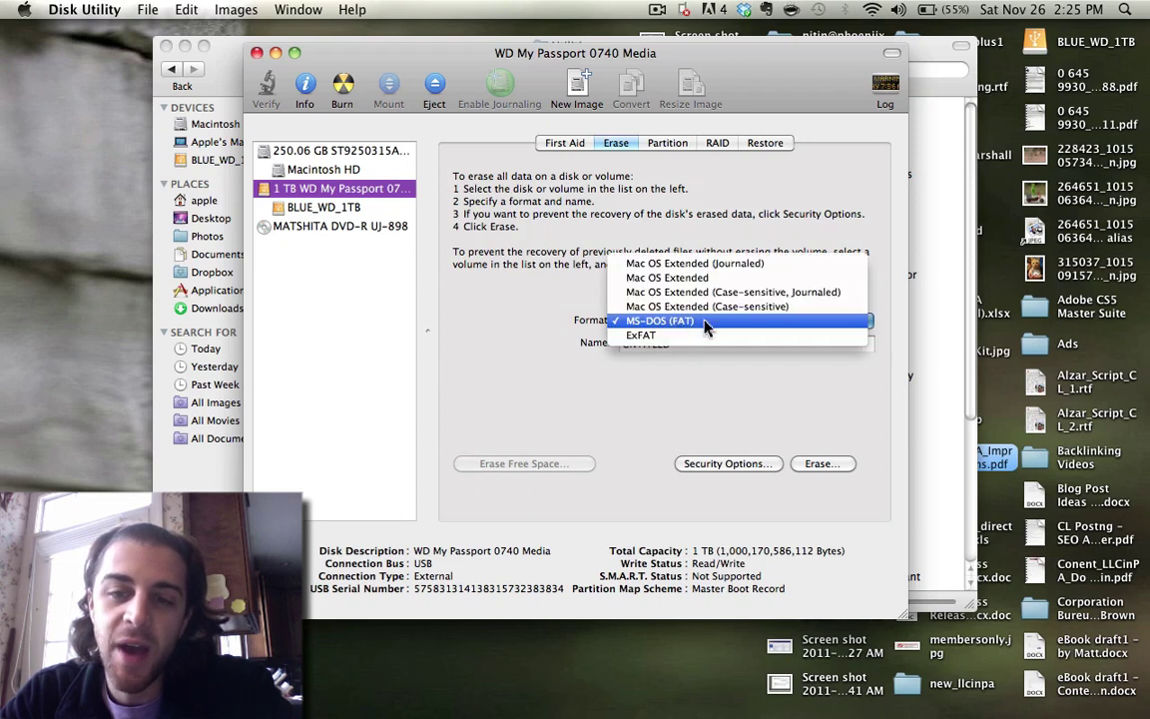
{"action": "left_click", "coordinate": [700, 322]}
{"action": "double_click", "coordinate": [685, 343]}
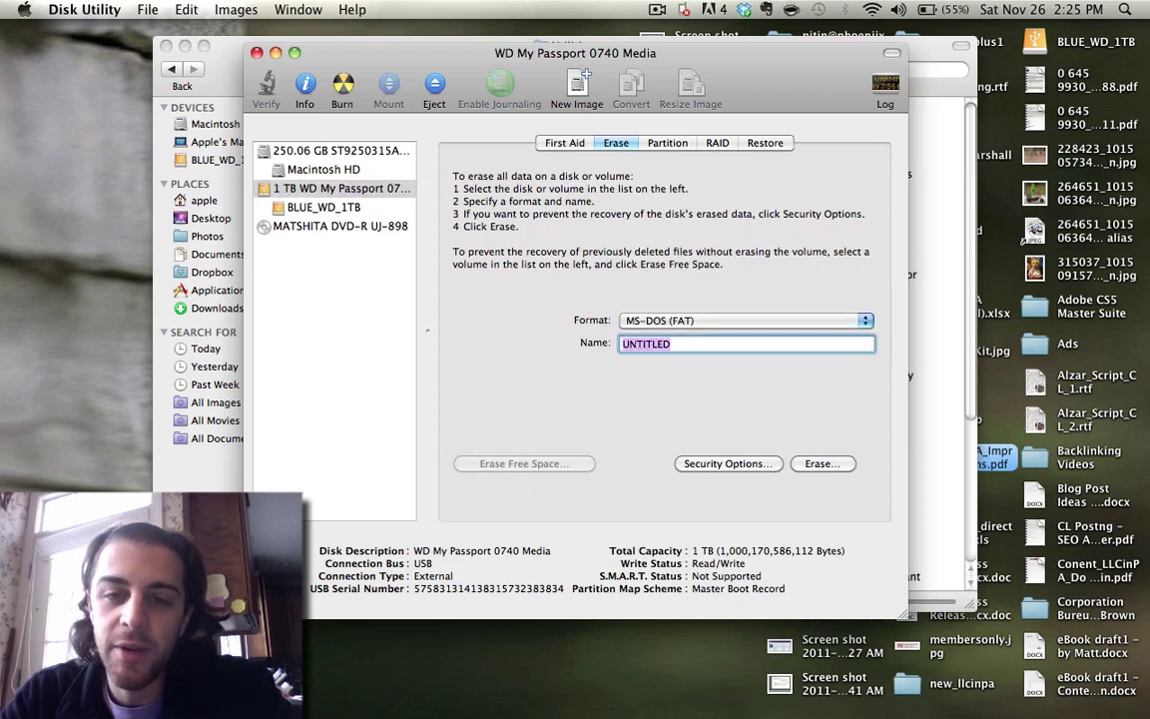
{"action": "type", "text": "BLUW"}
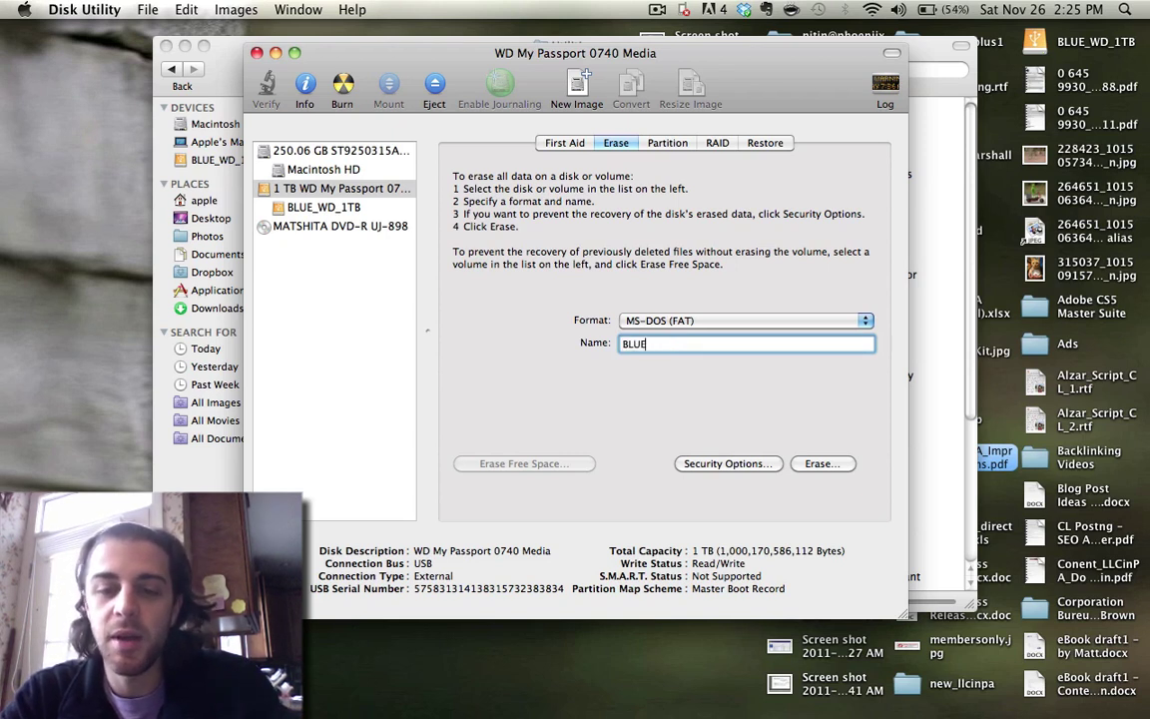
{"action": "type", "text": "_WD_"}
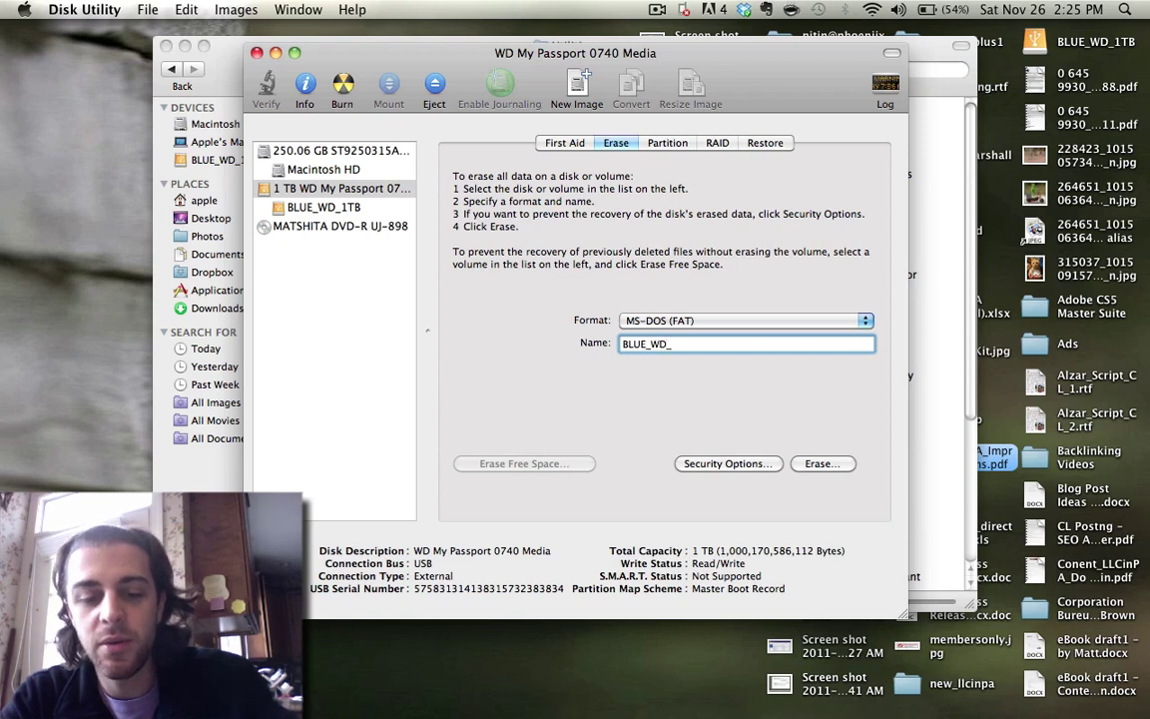
{"action": "type", "text": "1TB"}
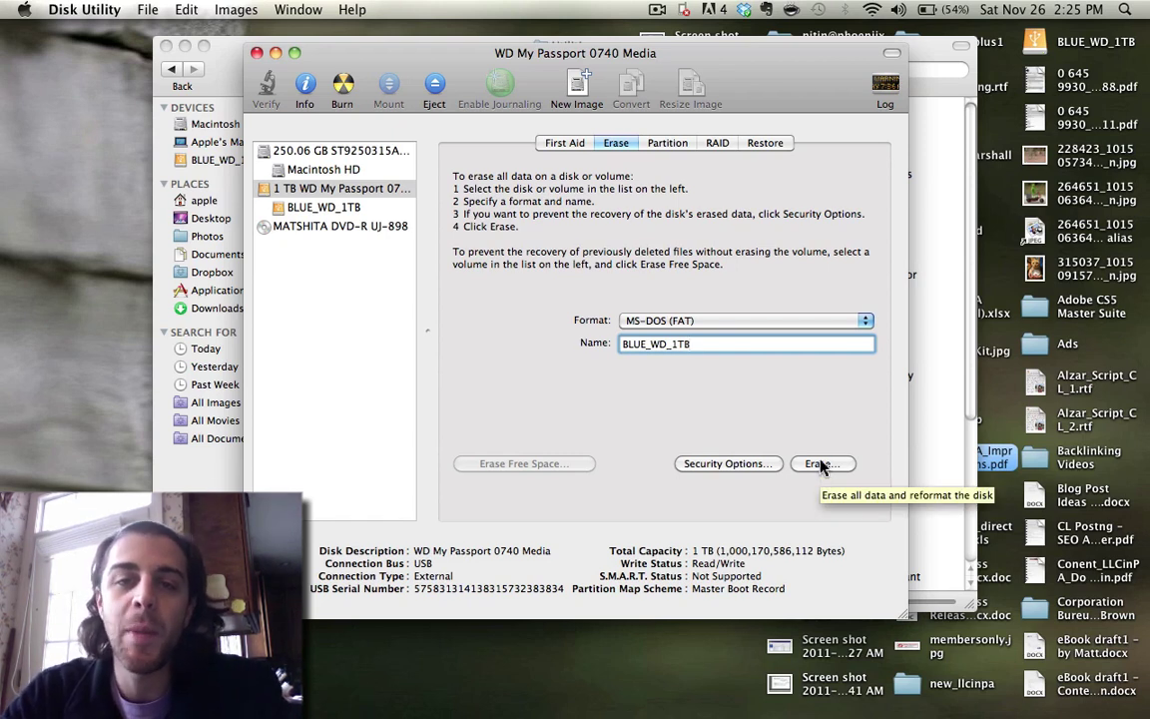
{"action": "key", "text": "F9"}
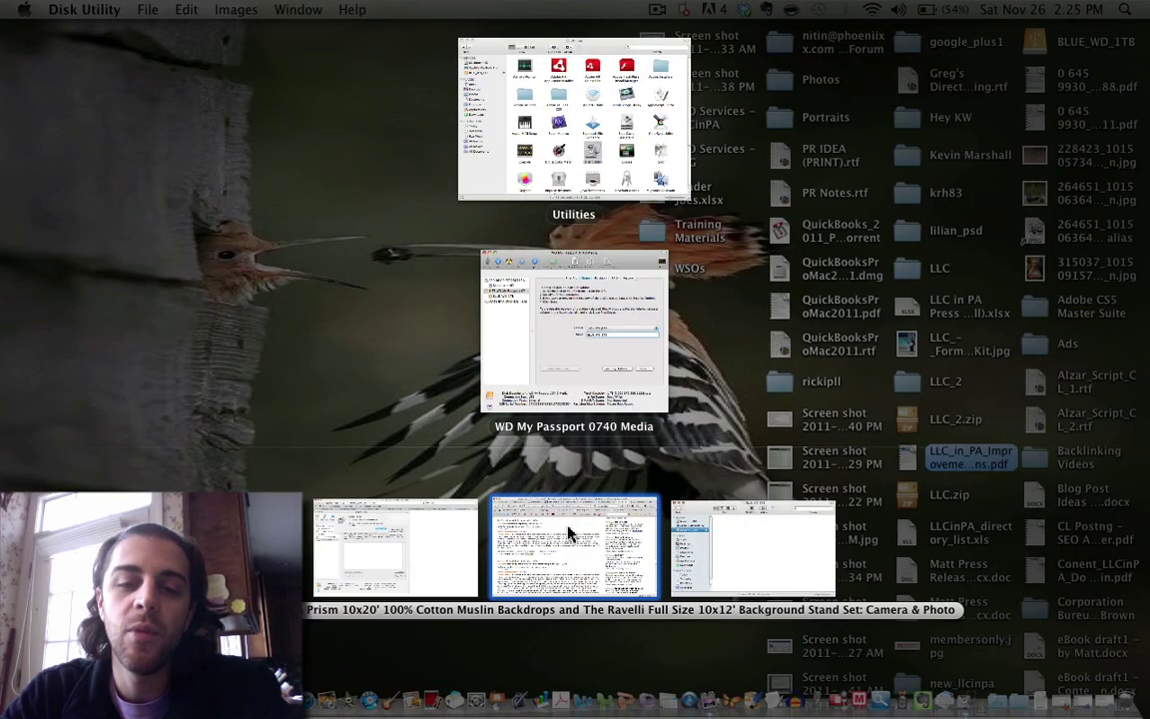
{"action": "left_click", "coordinate": [434, 551]}
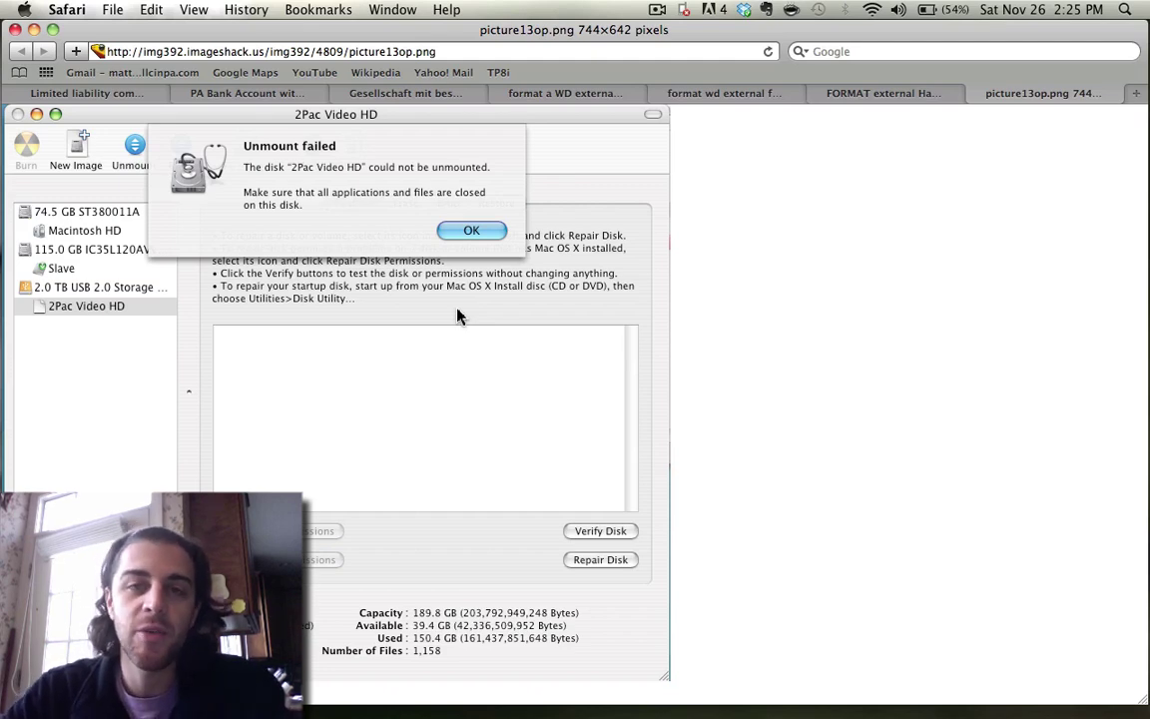
{"action": "key", "text": "F9"}
{"action": "left_click", "coordinate": [950, 289]}
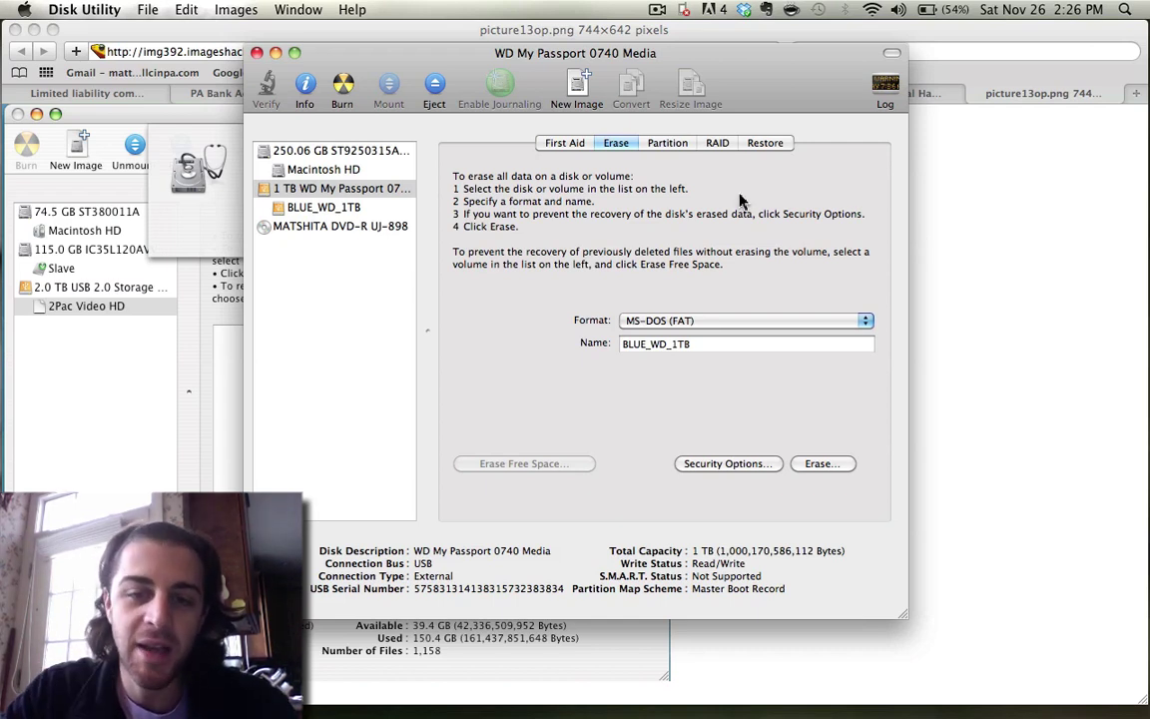
Erase the 1 TB WD My Passport drive as MS-DOS (FAT) BLUE_WD_1TB, confirming the prompt.
{"action": "left_click", "coordinate": [308, 190]}
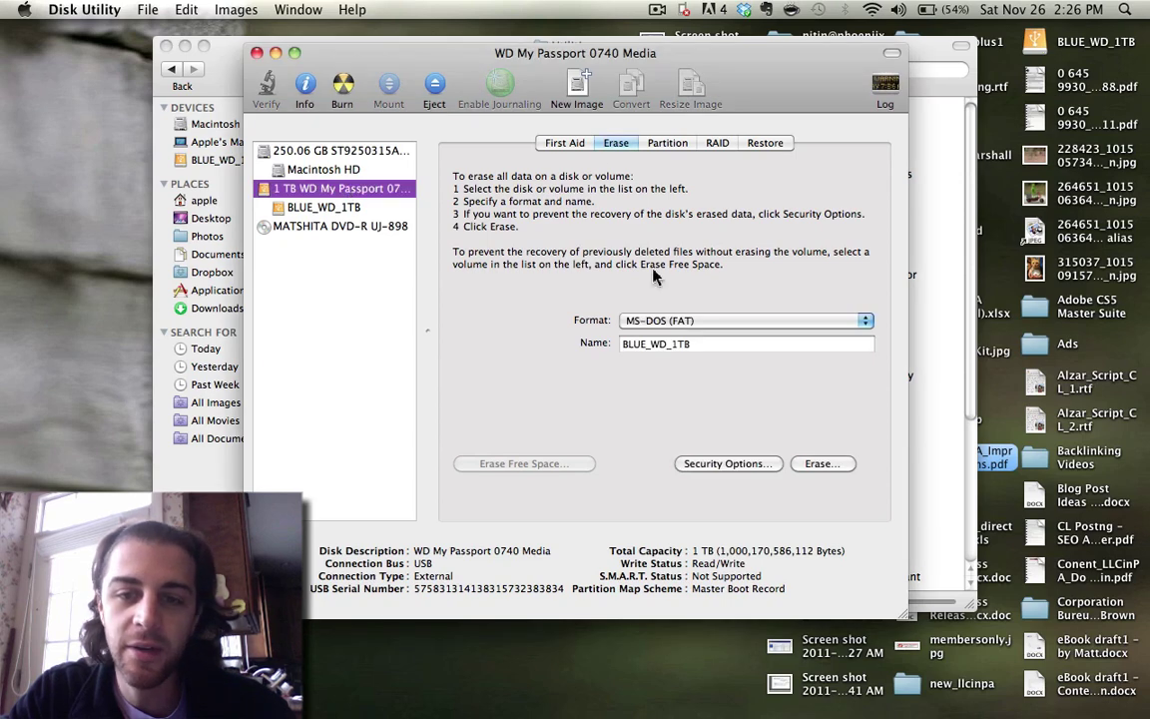
{"action": "left_click", "coordinate": [696, 345]}
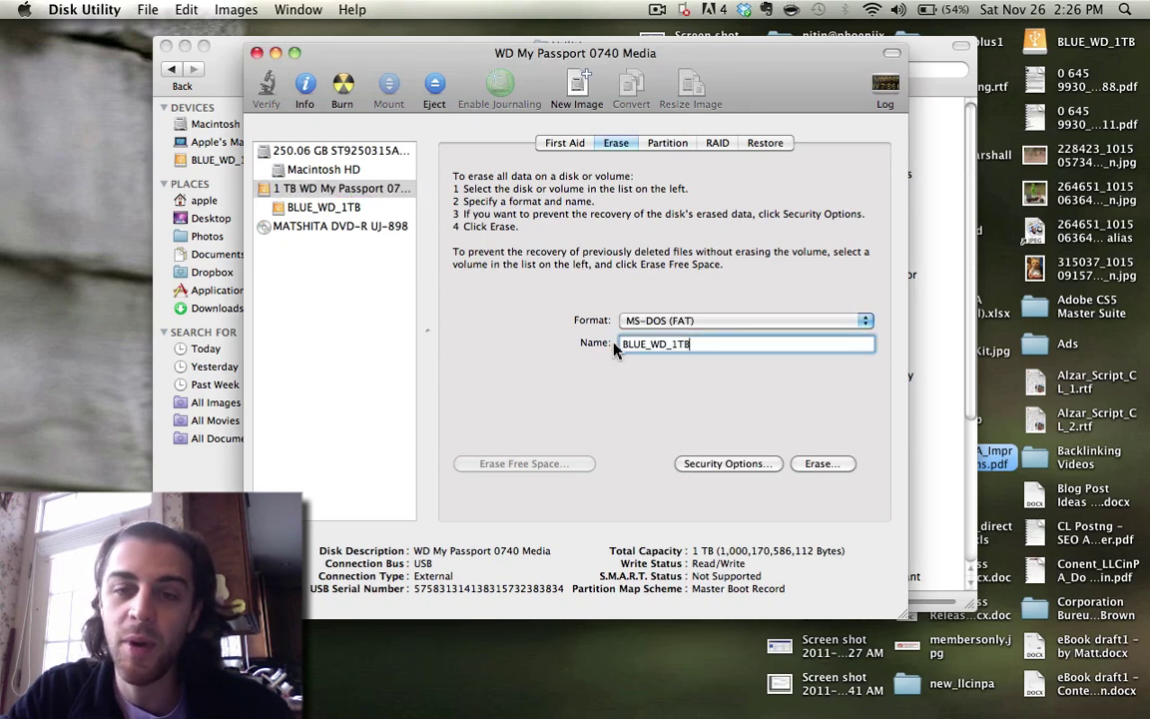
{"action": "left_click", "coordinate": [824, 464]}
{"action": "left_click", "coordinate": [708, 247]}
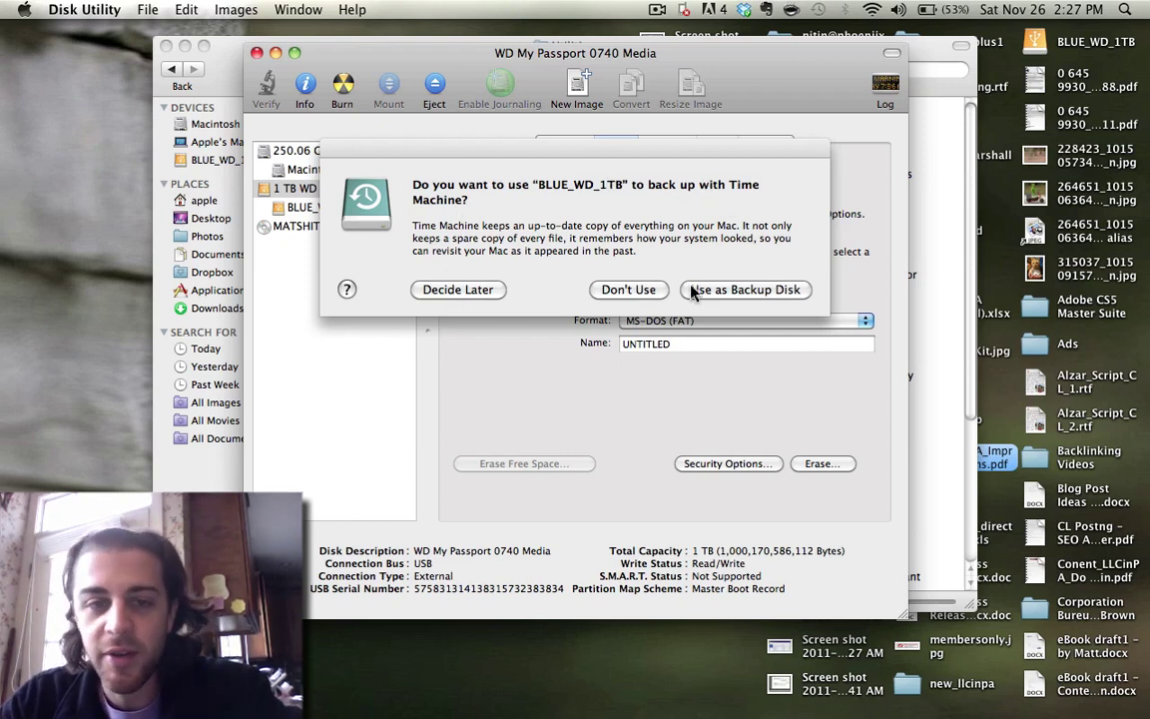
Choose Decide Later on the Time Machine backup prompt for BLUE_WD_1TB.
{"action": "left_click", "coordinate": [479, 291]}
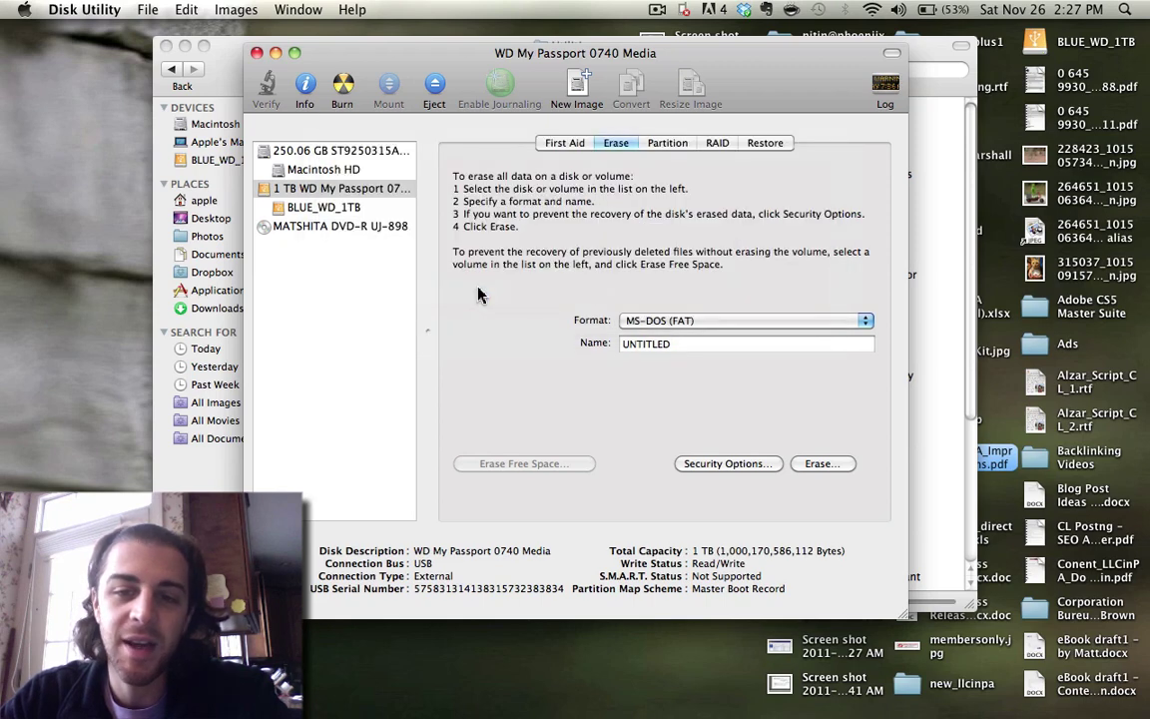